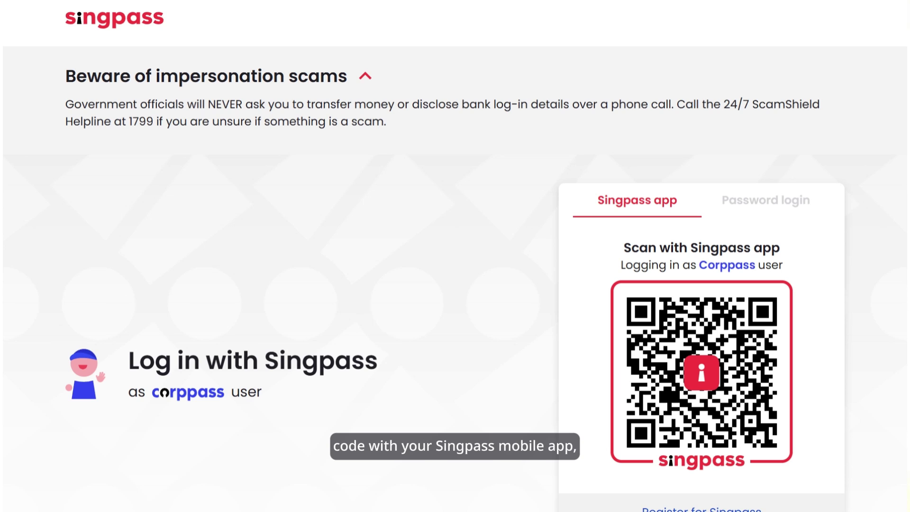
Switch the Singpass login page to the Password login tab.
click(766, 200)
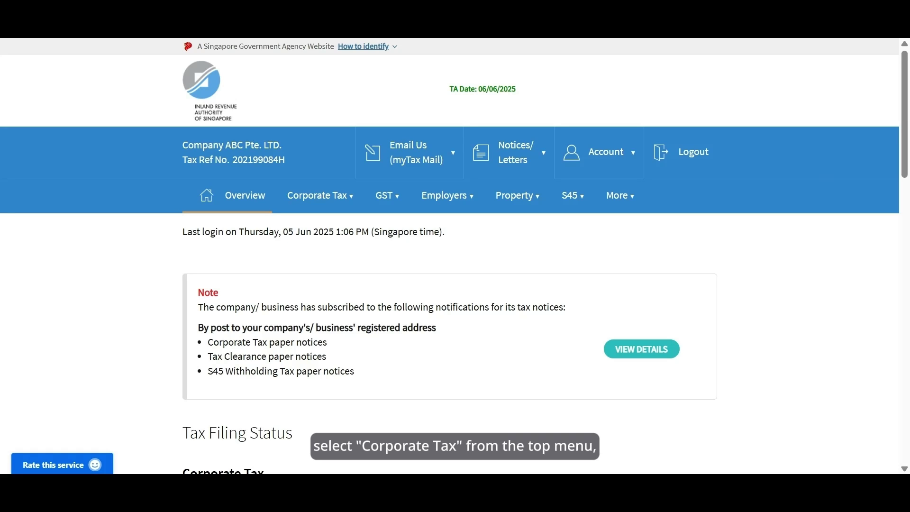
Go to File Form C-S/ C under Corporate Tax and start e-filing the YA 2025 return.
click(351, 196)
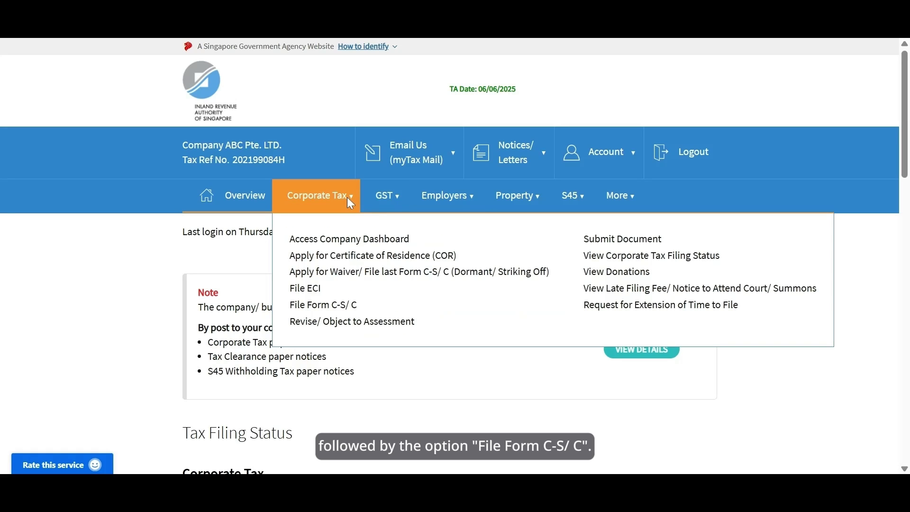
click(342, 313)
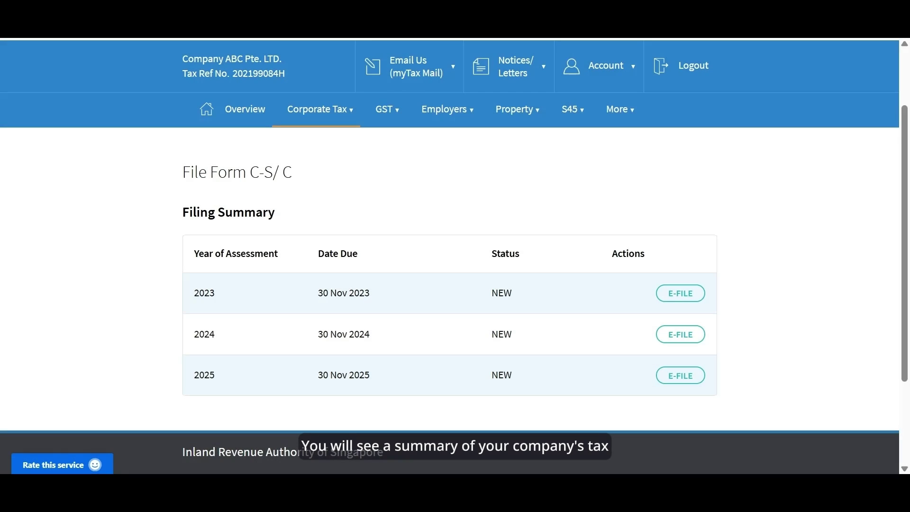
drag(908, 208, 906, 266)
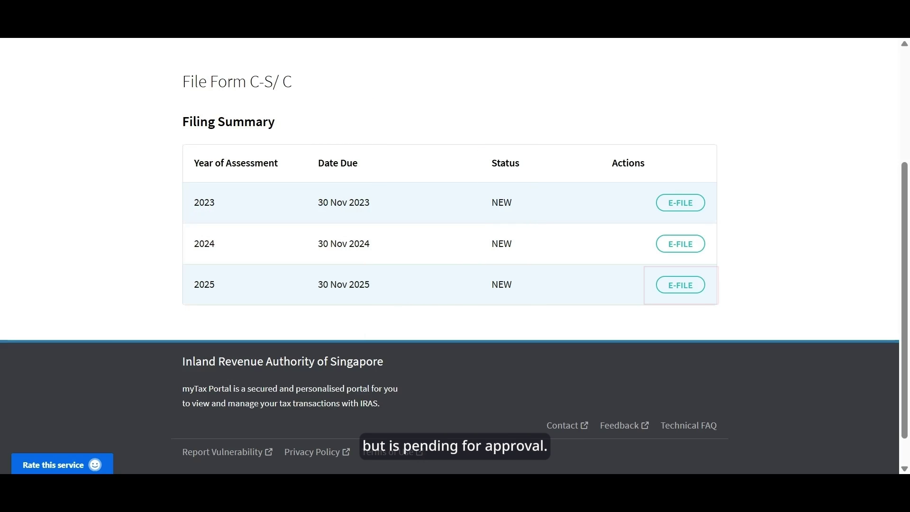
click(694, 286)
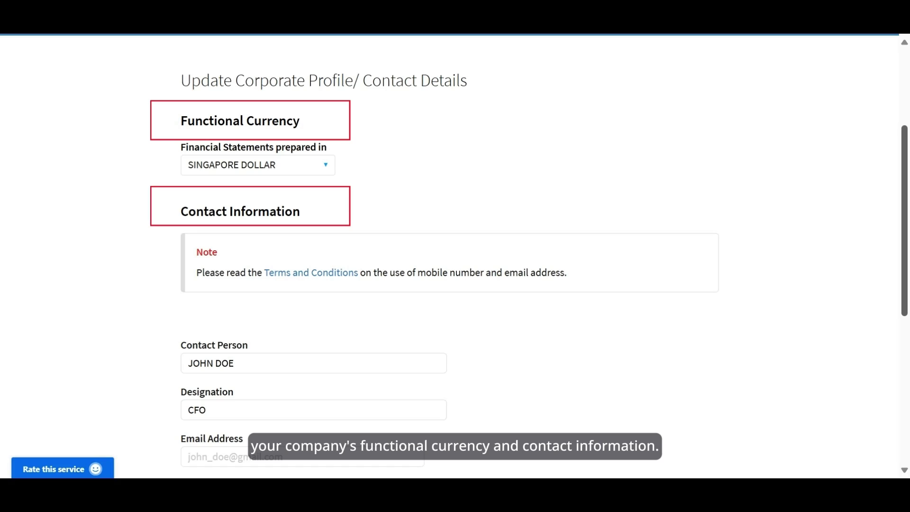
Save the corporate profile with its functional currency and contact details as shown.
drag(906, 158, 903, 250)
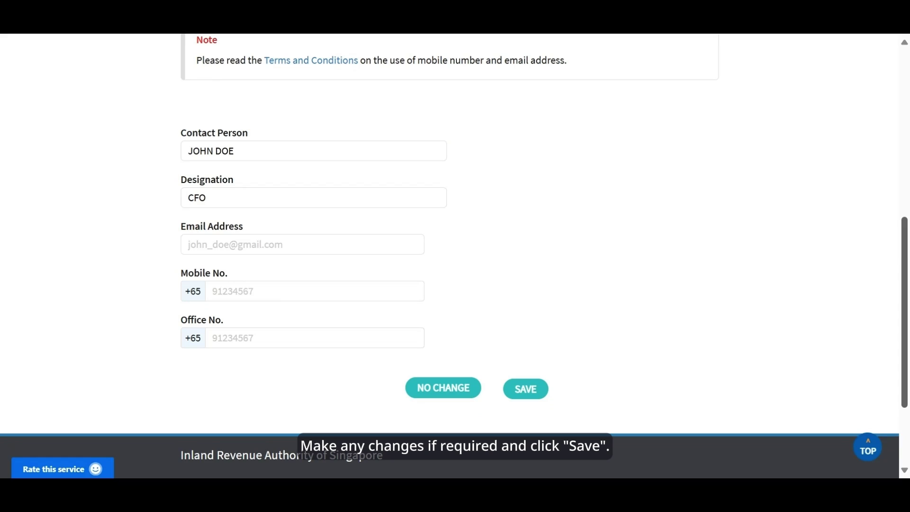
click(543, 397)
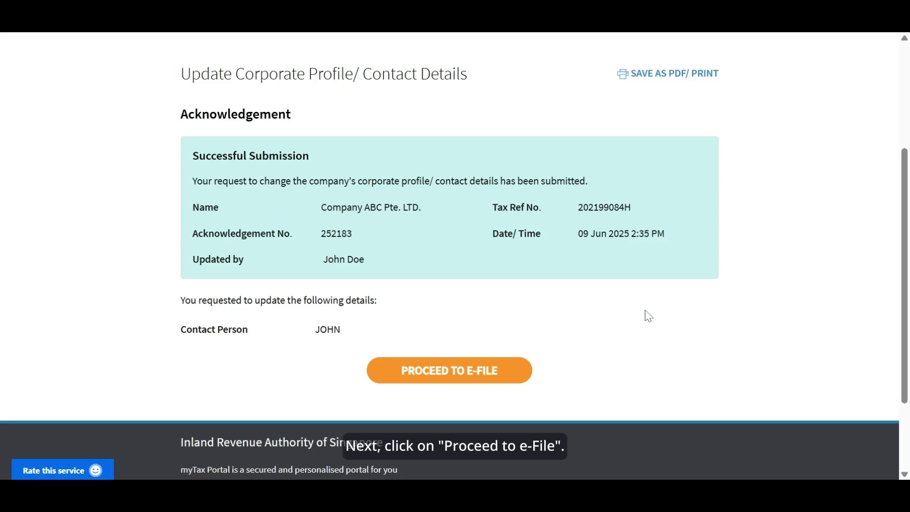
Declare revenue of 190000 and choose Form C-S as the return to e-file.
click(464, 377)
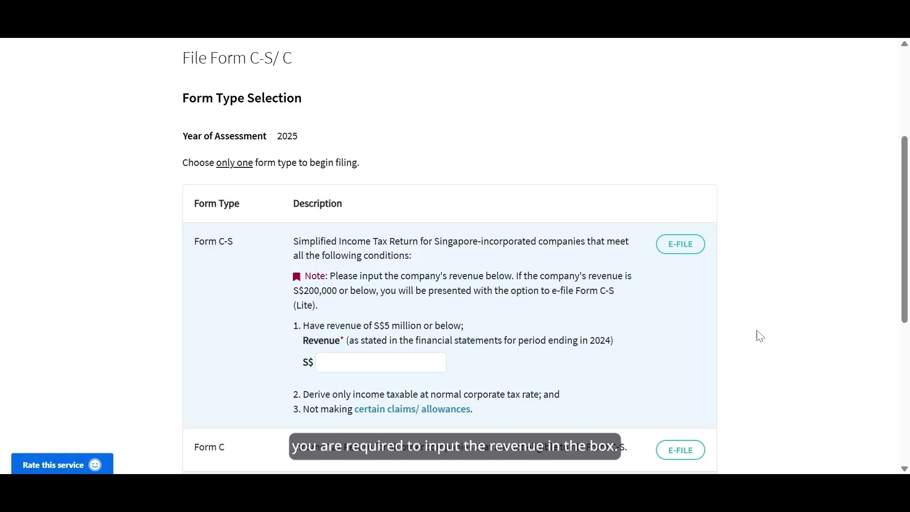
click(439, 362)
text(190000)
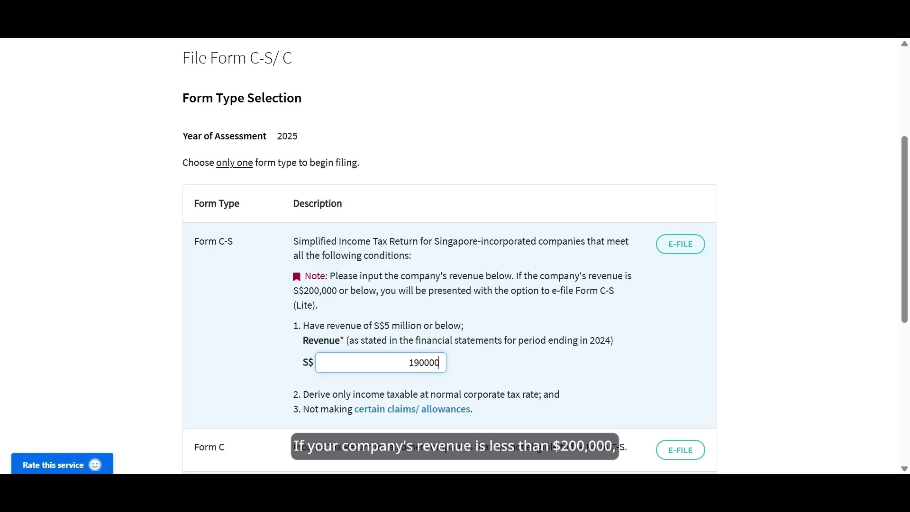
click(768, 353)
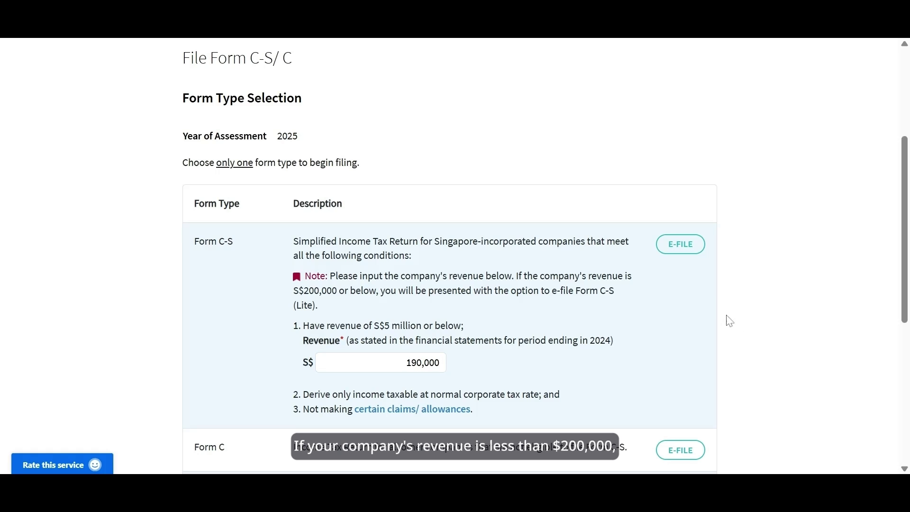
click(684, 257)
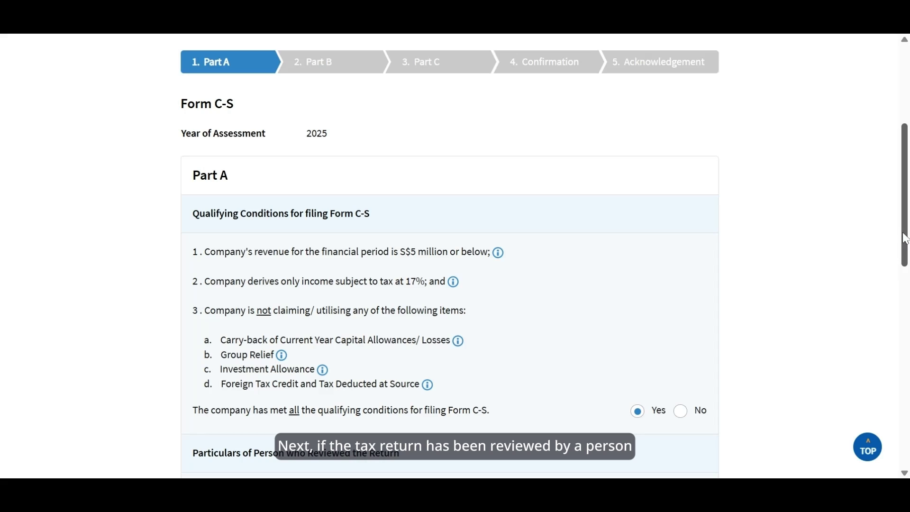
Answer Yes to the SCTP reviewer question and enter the reviewer's name and membership number.
drag(905, 238, 905, 363)
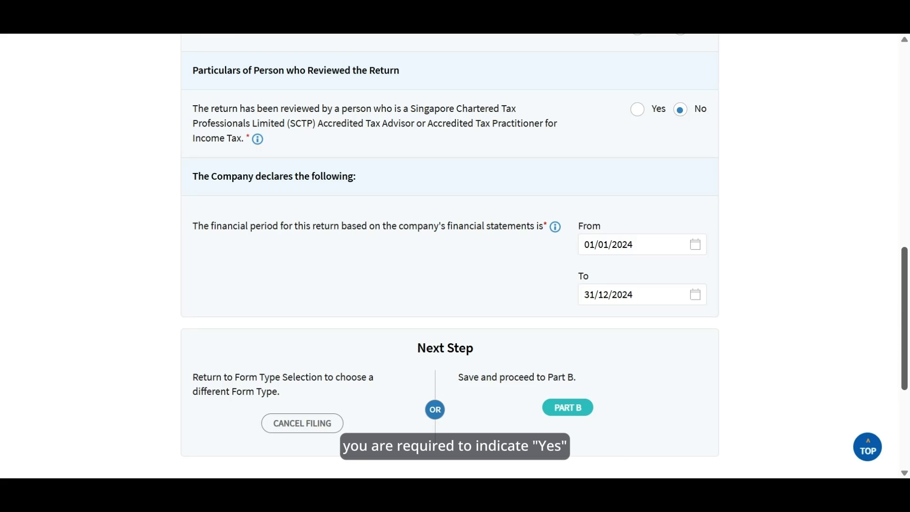
click(638, 110)
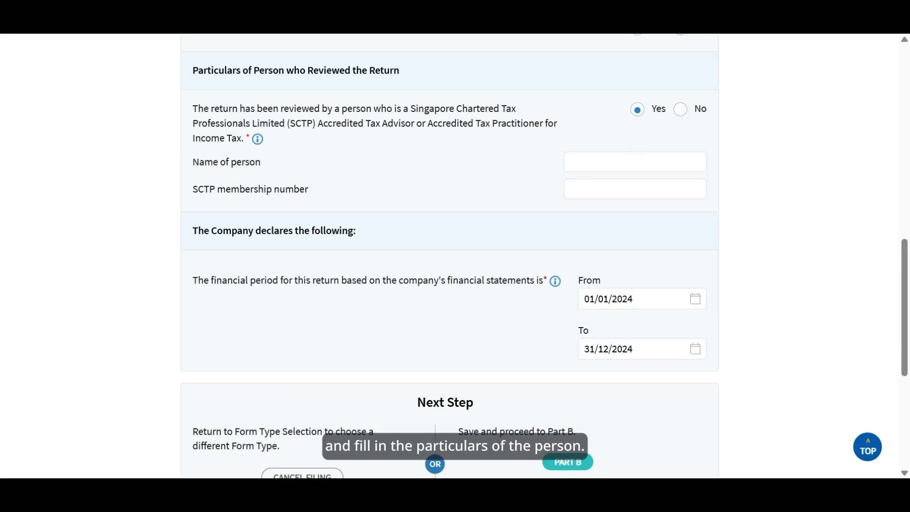
click(635, 162)
text(Jo)
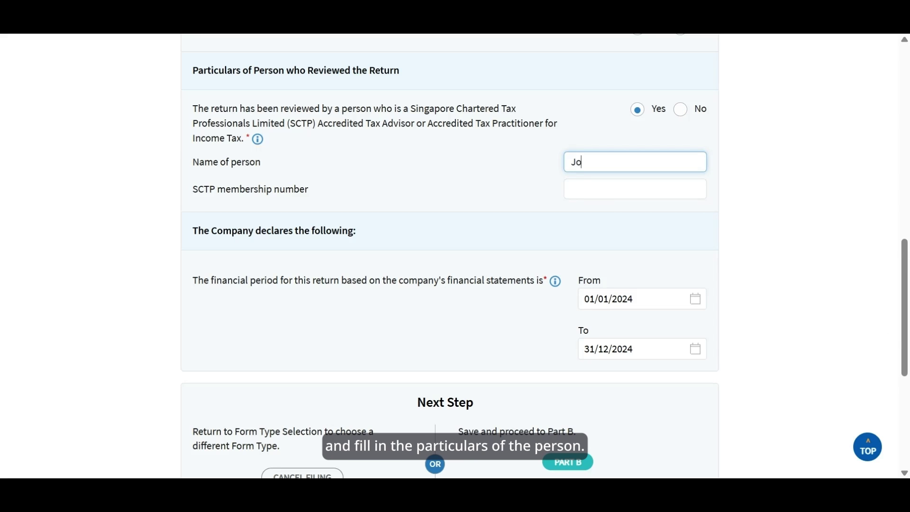
text(hn Doe)
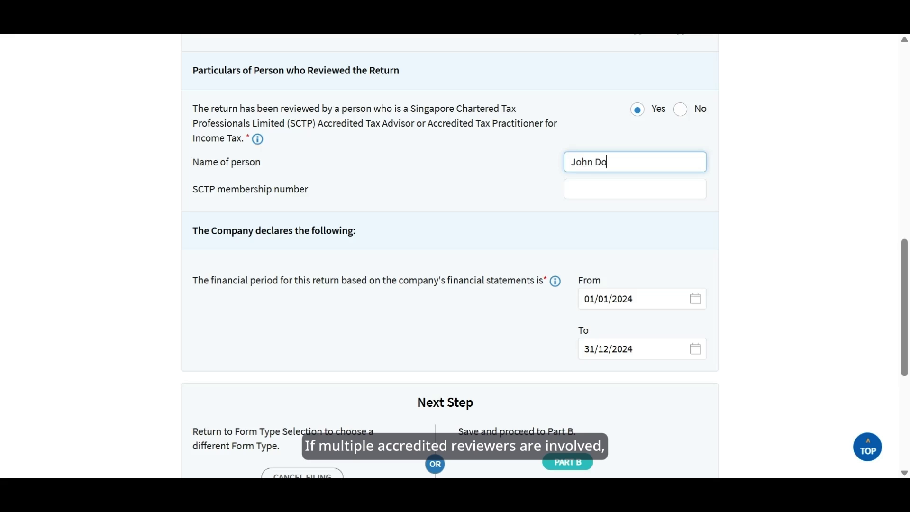
click(635, 189)
text(1)
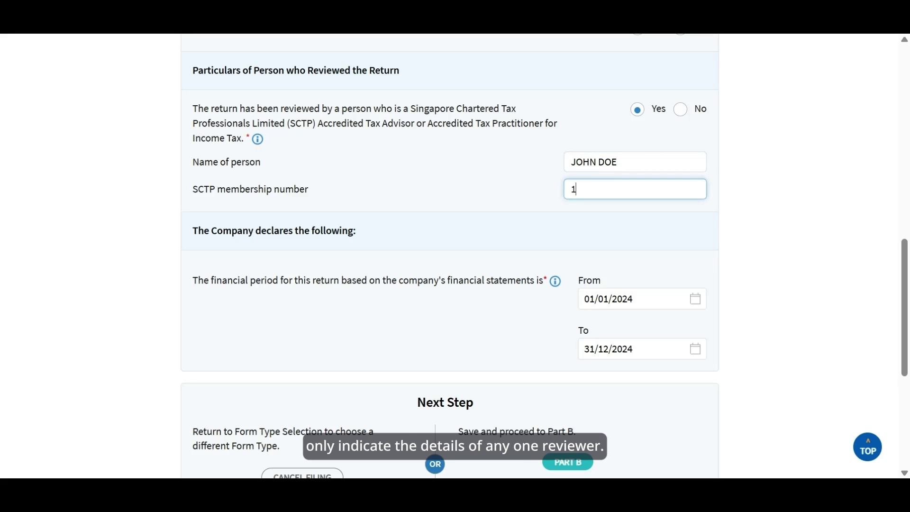
text(2345678)
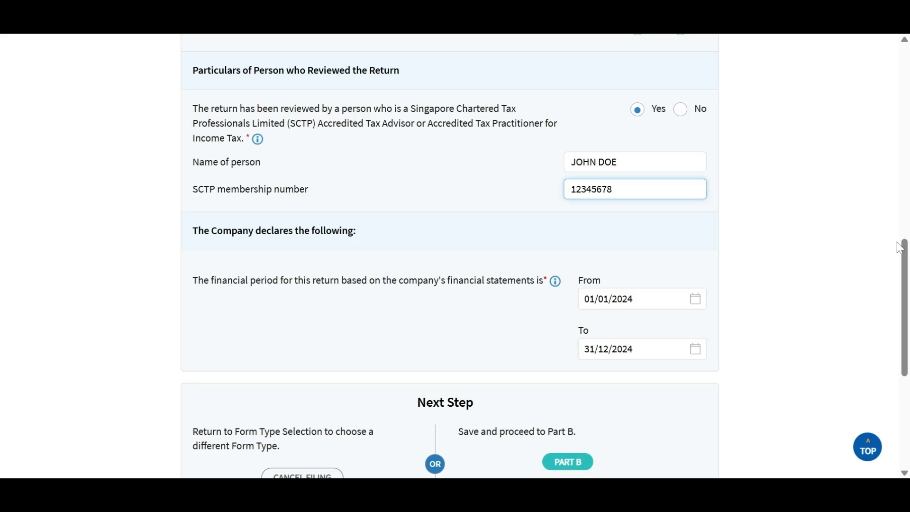
click(904, 257)
drag(905, 256, 902, 347)
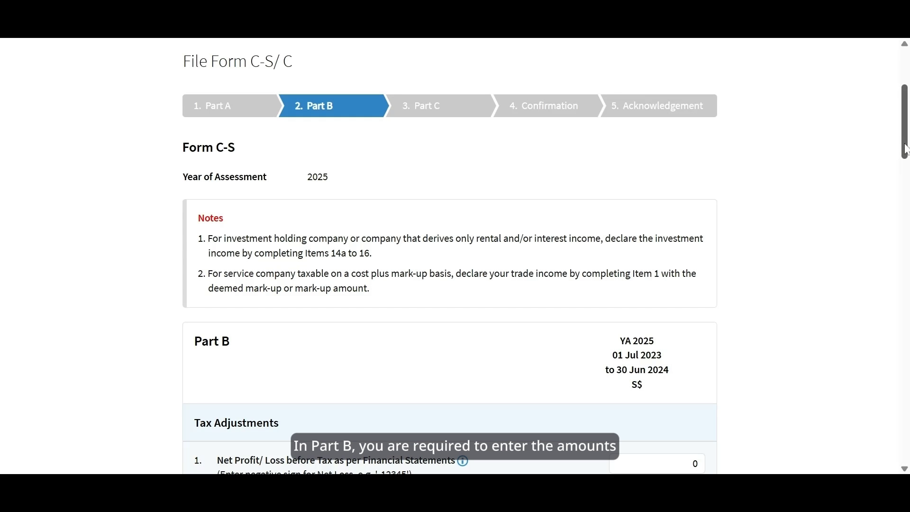
Amend item 1's Net Profit and set Non-Tax Deductible Expenses to 2000.
drag(907, 150, 902, 200)
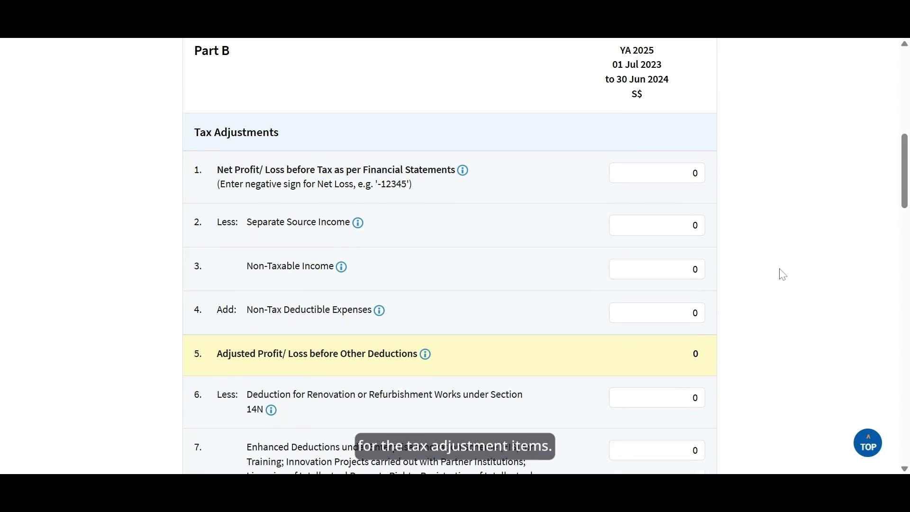
click(697, 173)
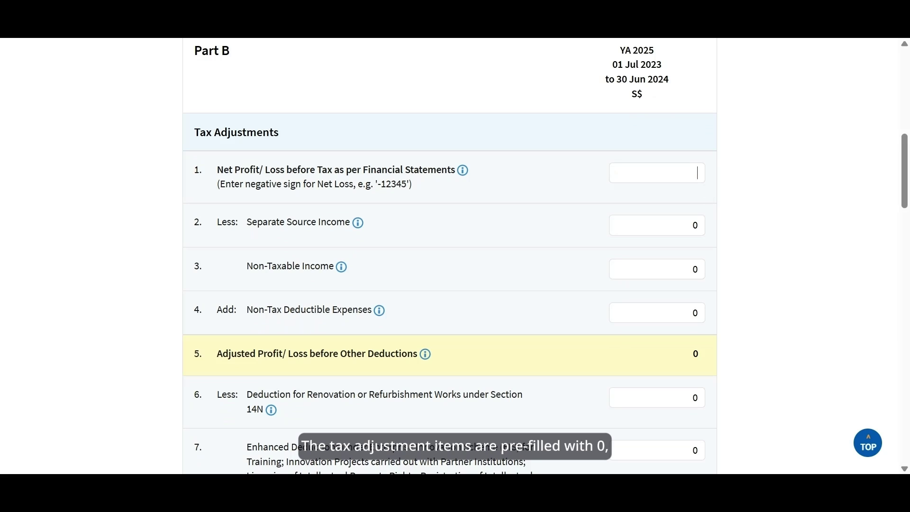
text(180)
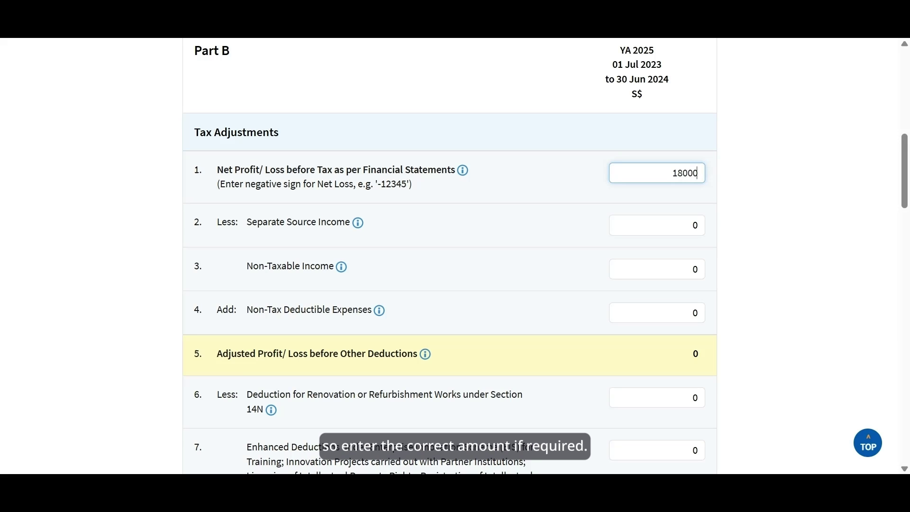
text(0)
click(773, 284)
click(664, 312)
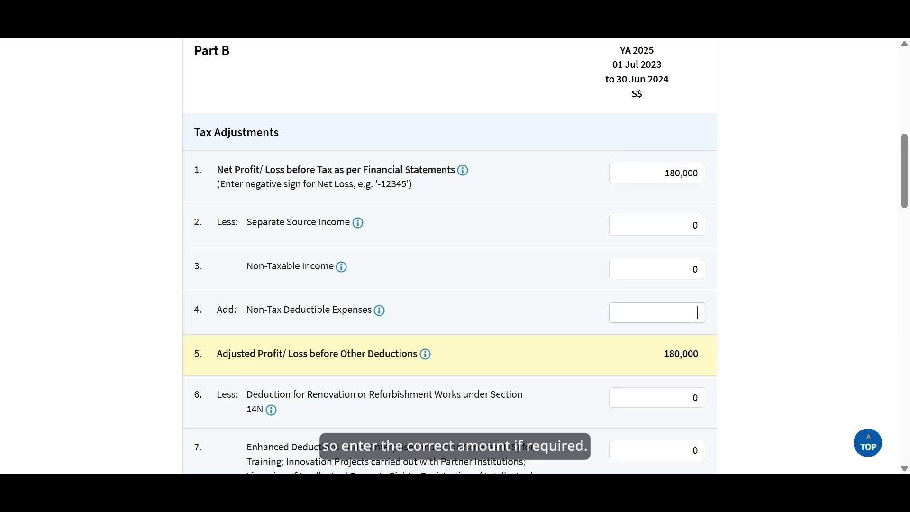
text(2000)
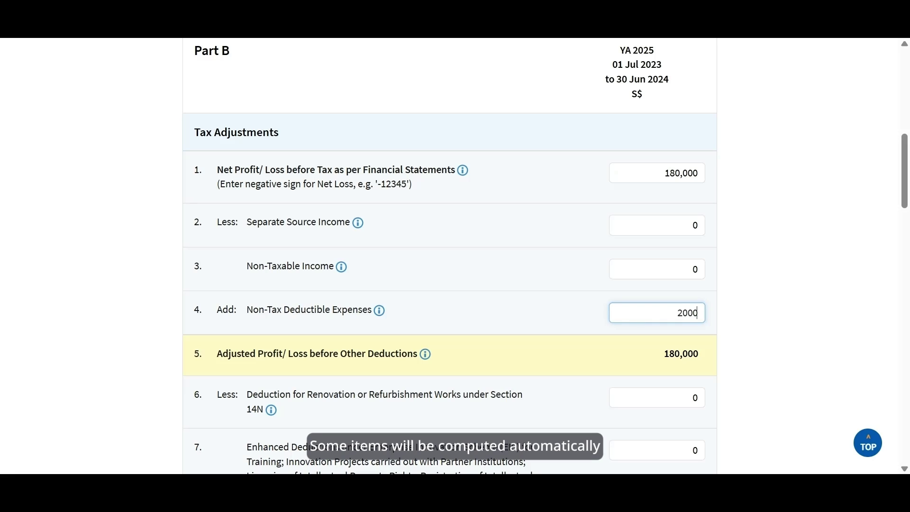
click(753, 327)
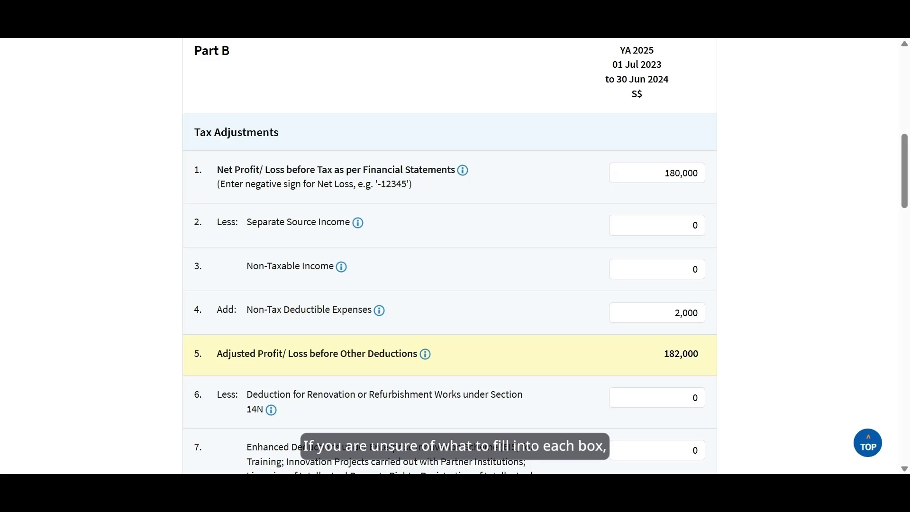
click(382, 317)
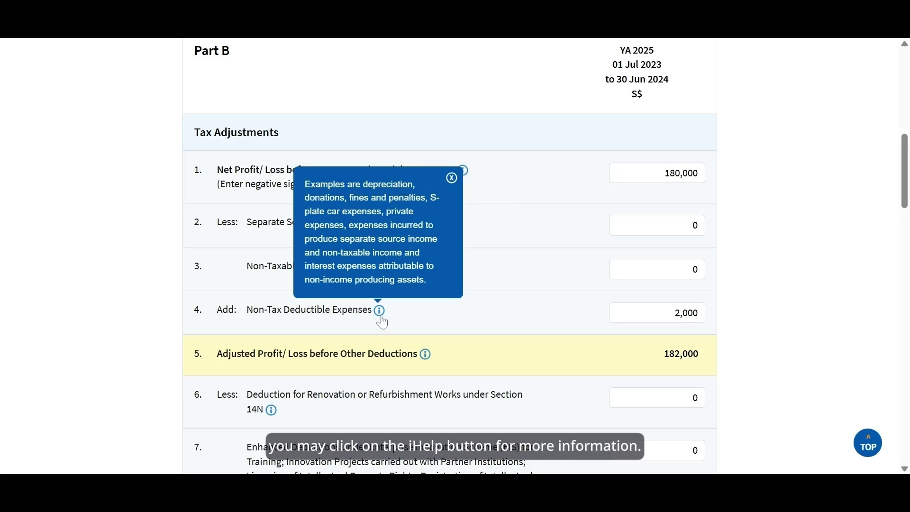
click(738, 326)
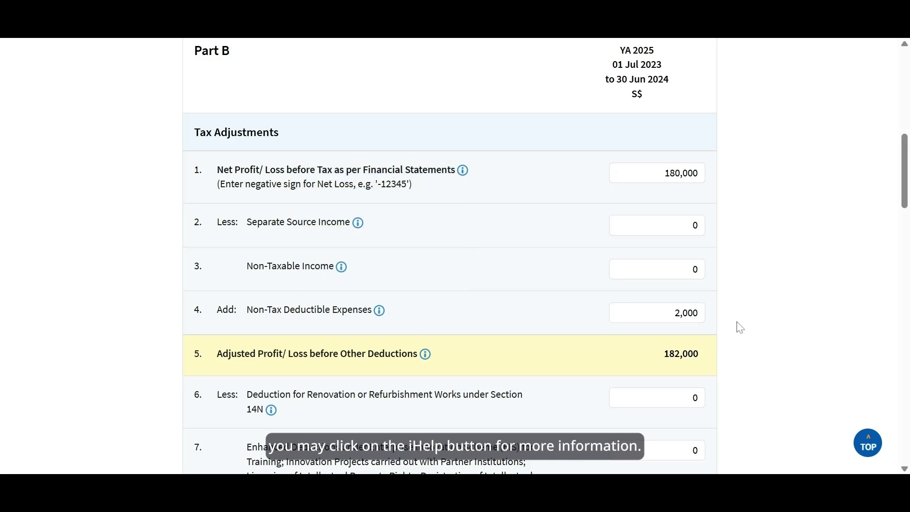
Enter 1000 as item 11's Company's Declaration amount.
drag(903, 196, 903, 288)
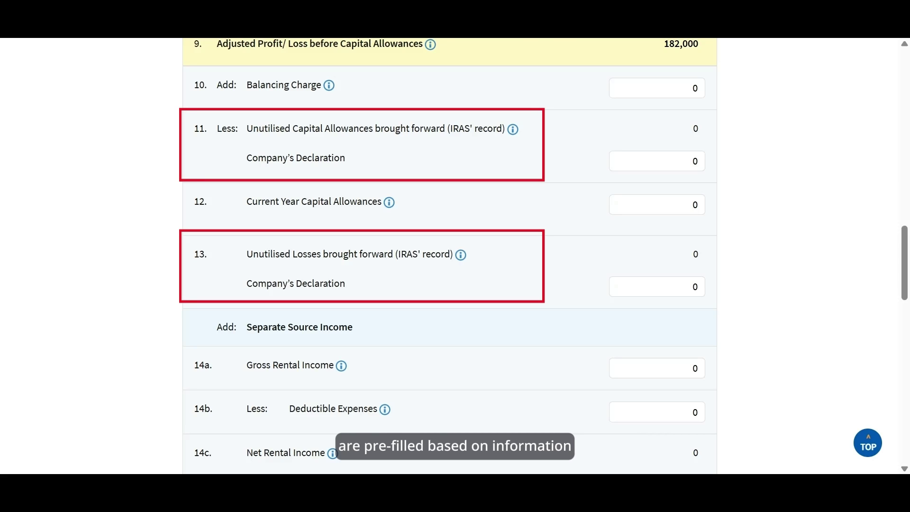
click(698, 161)
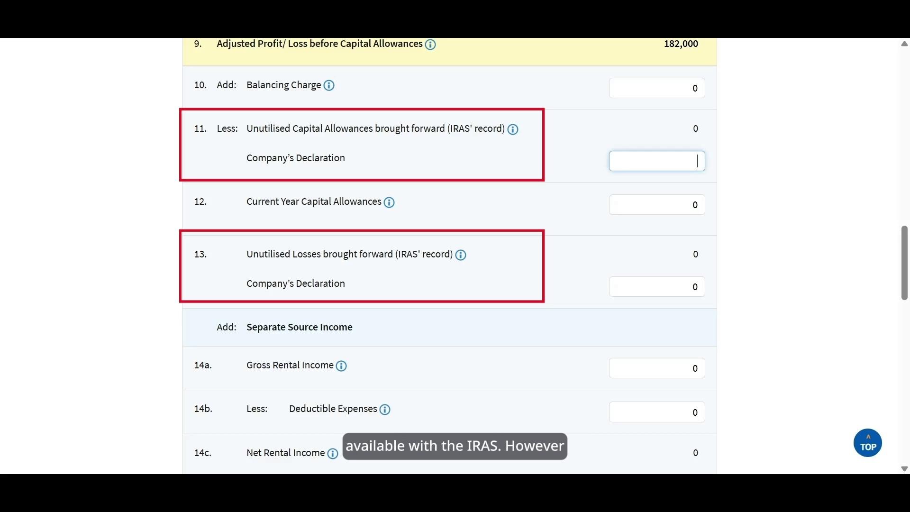
text(1000)
click(738, 179)
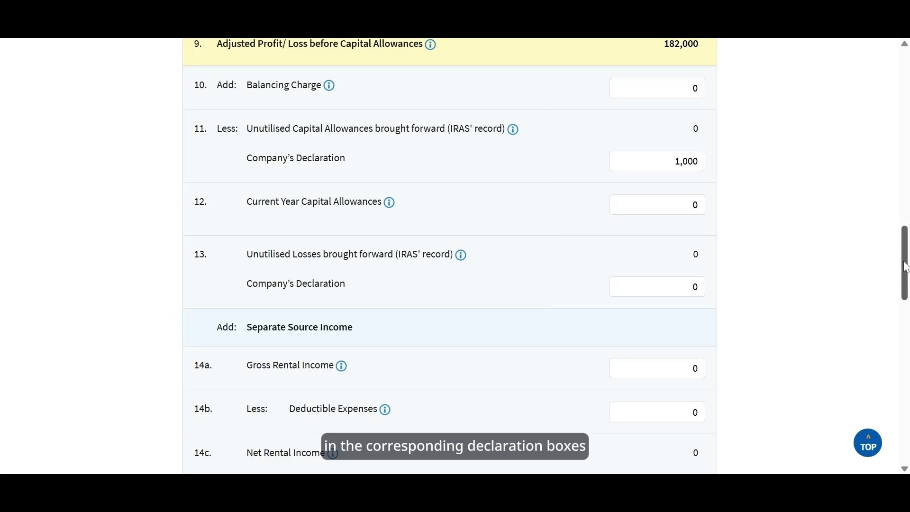
Answer N.A. to item 19b on qualifying PTIS overseas donations.
drag(903, 263, 905, 361)
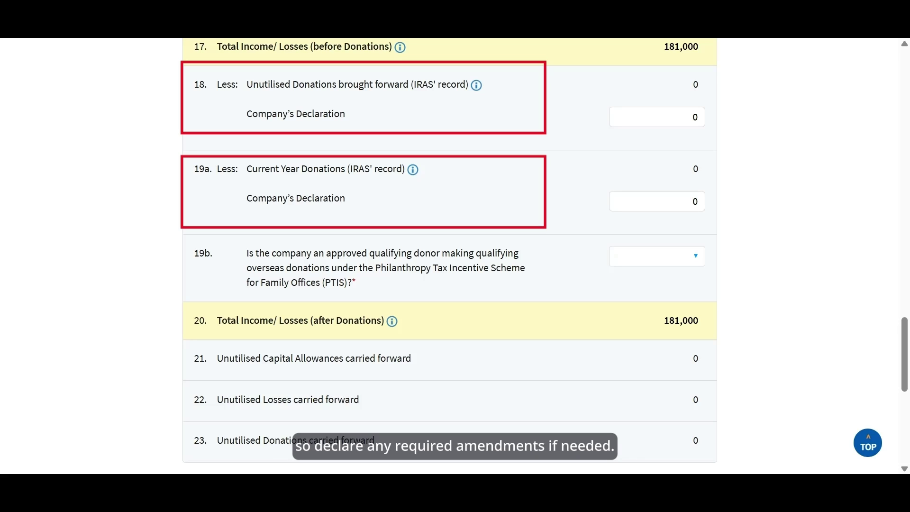
click(691, 267)
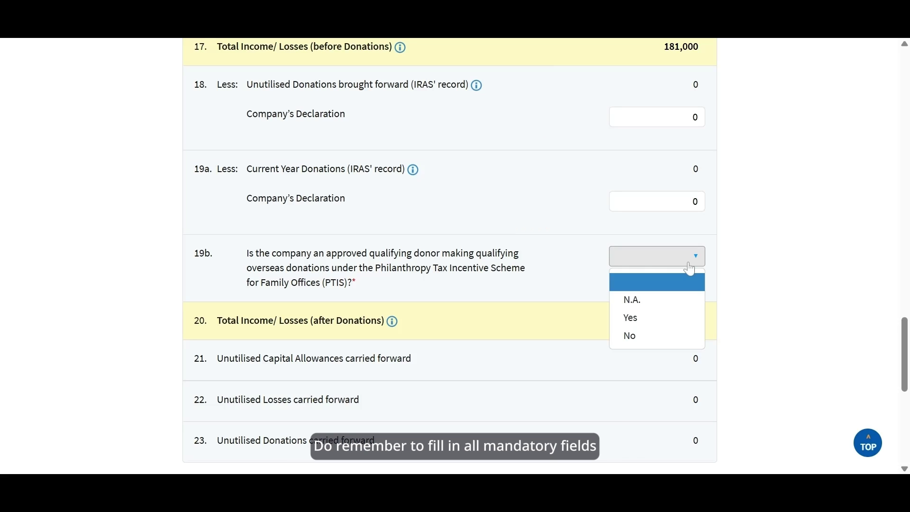
click(687, 301)
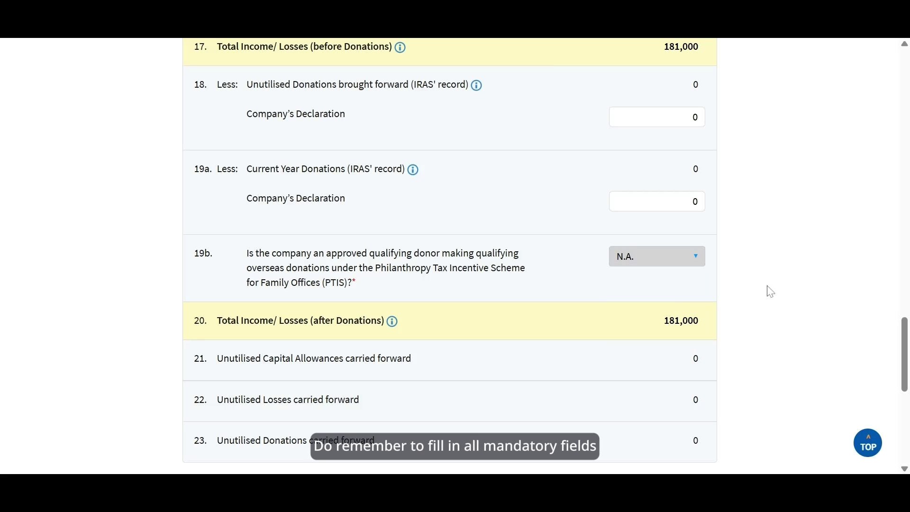
drag(904, 343, 903, 404)
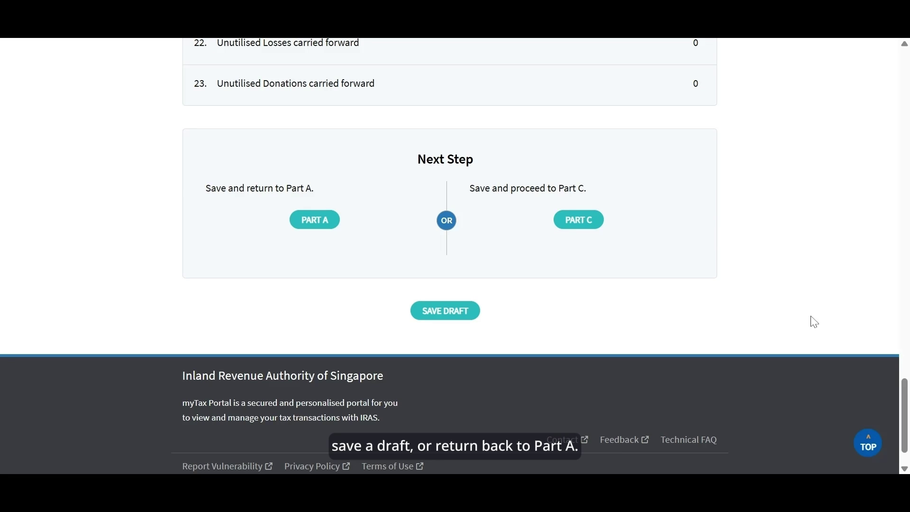
Move to Part C and amend item 24 Revenue from 190,000 to 195,000.
click(597, 226)
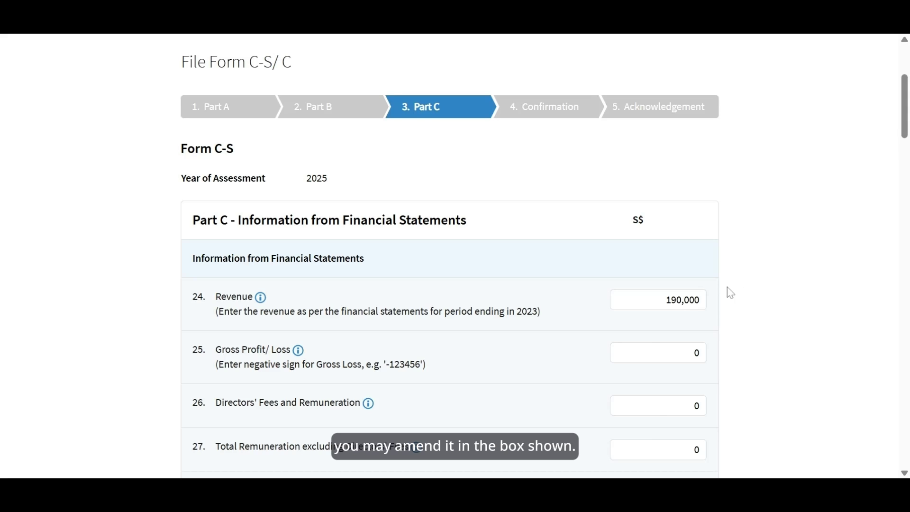
click(680, 299)
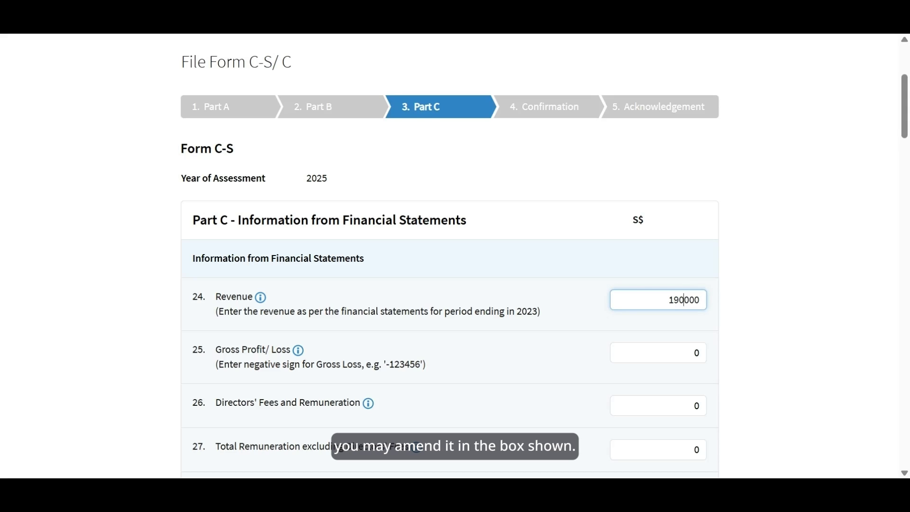
key(BackSpace)
text(5)
click(824, 293)
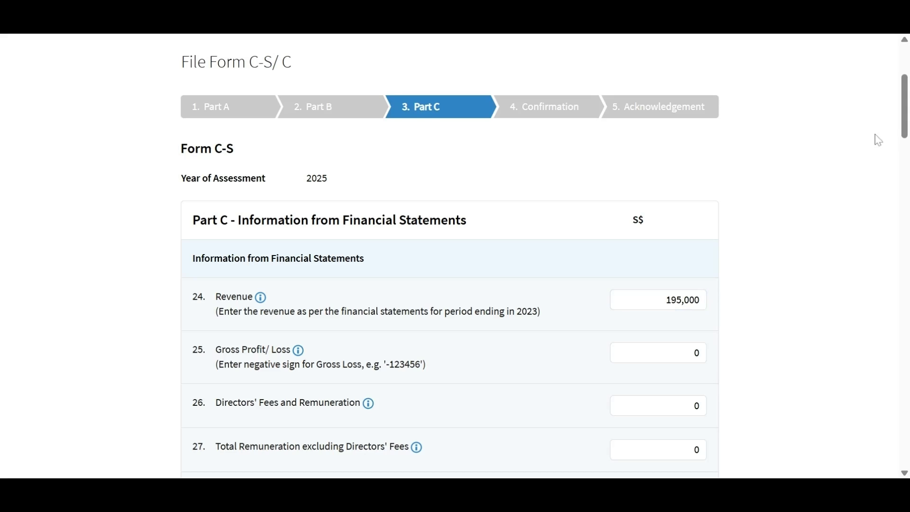
drag(905, 125, 905, 225)
Answer No to items 33 and 34 and Yes to the start-up exemption question.
click(683, 147)
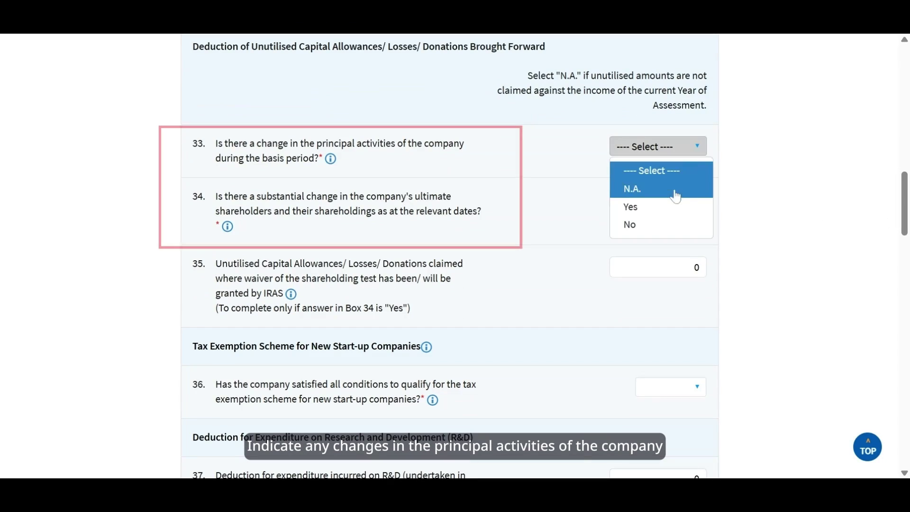
click(673, 224)
click(673, 202)
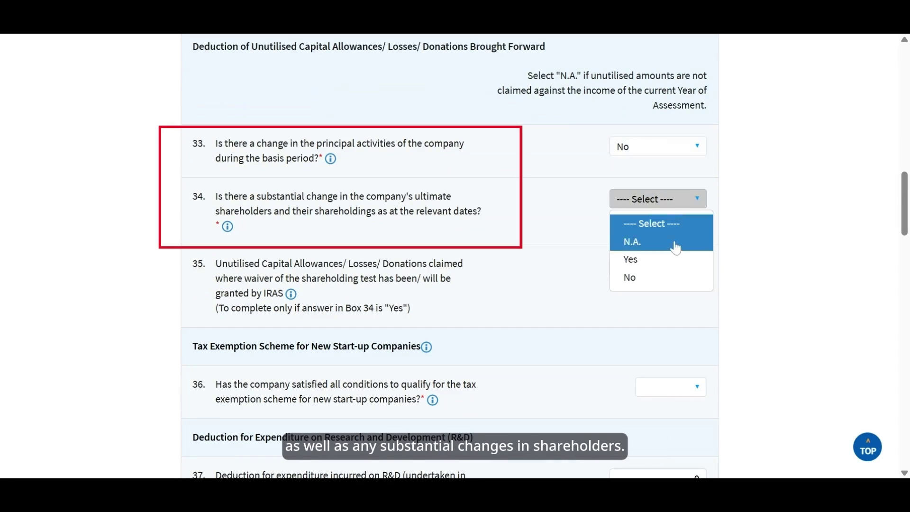
click(673, 279)
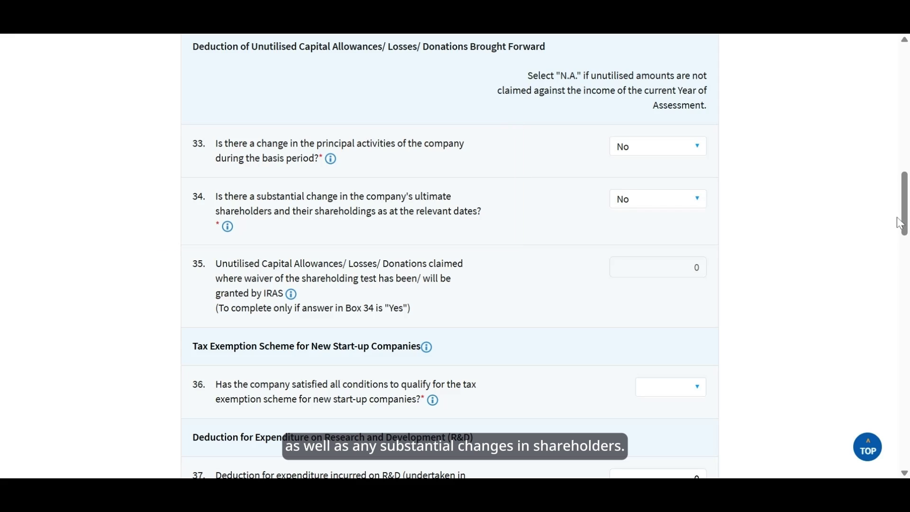
drag(899, 223, 904, 258)
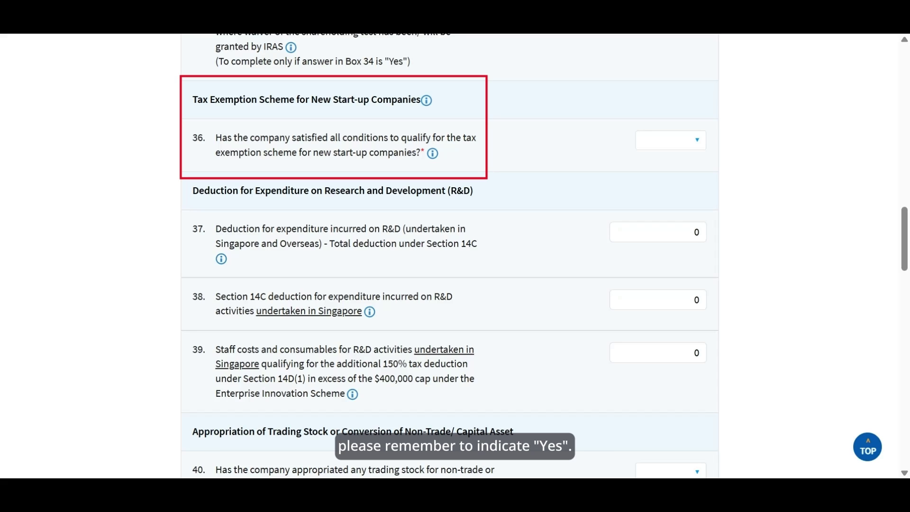
click(695, 140)
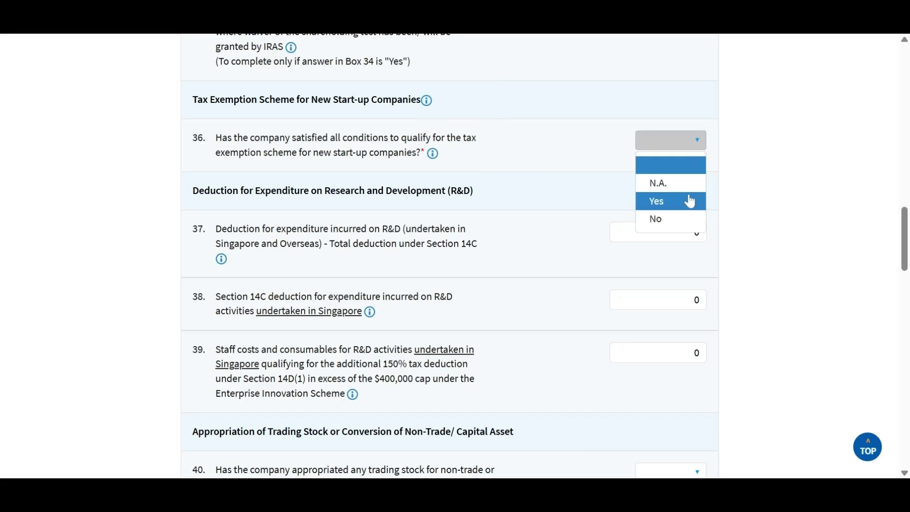
click(691, 201)
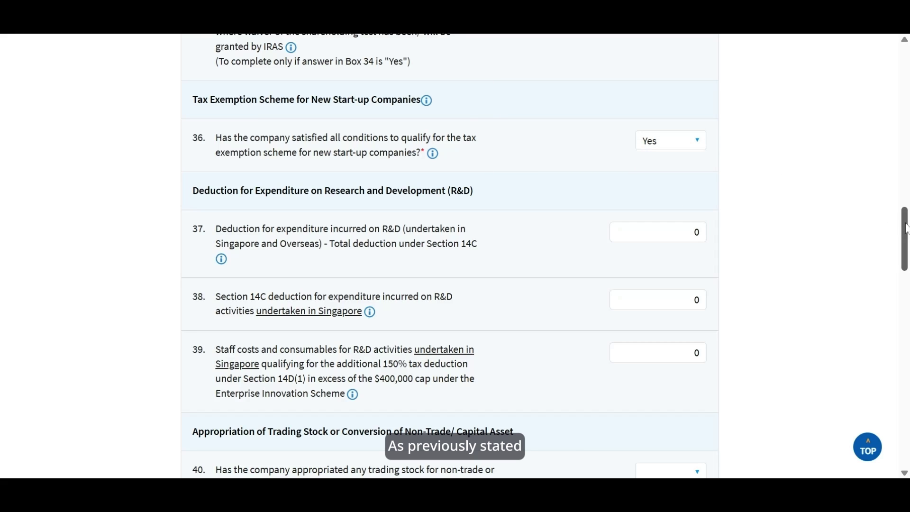
Answer No to items 40, 41 and 42.
drag(906, 228, 905, 269)
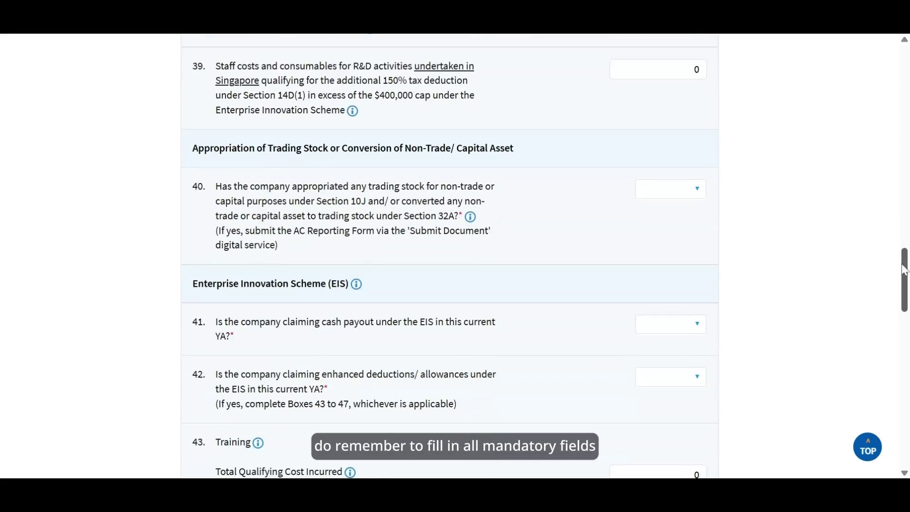
click(698, 199)
click(695, 250)
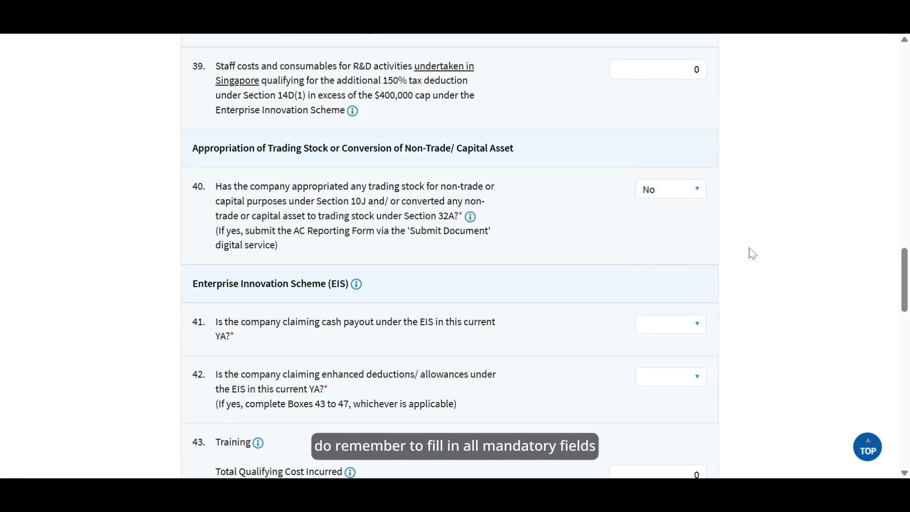
click(702, 325)
click(696, 383)
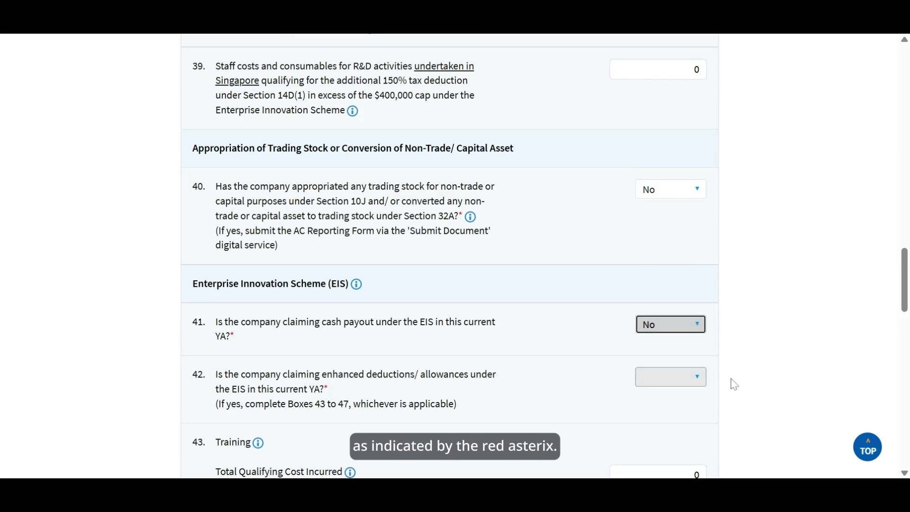
click(701, 390)
click(693, 436)
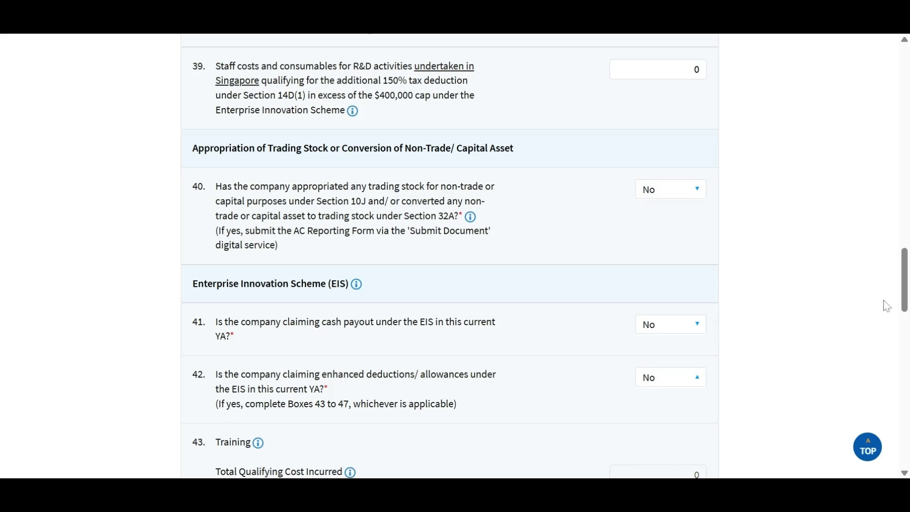
drag(906, 293, 898, 434)
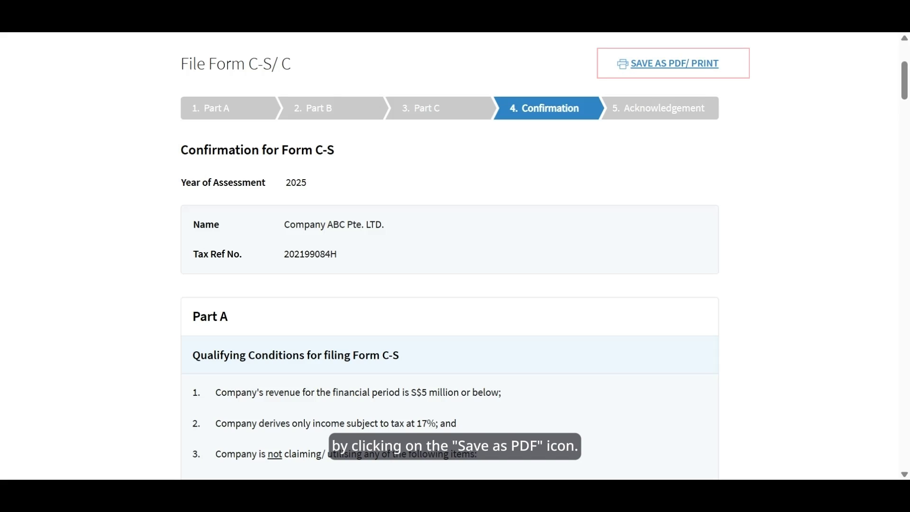
Scroll the Confirmation summary down to the S$7,480.00 estimated tax payable.
drag(902, 91, 906, 413)
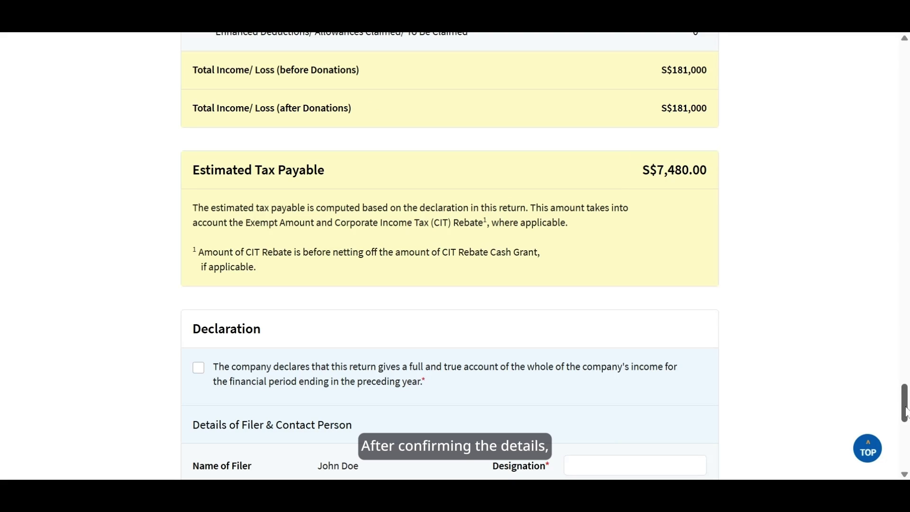
Tick the declaration, enter CFO in both Designation fields, and fill in the contact phone number.
scroll(905, 413, down, 5)
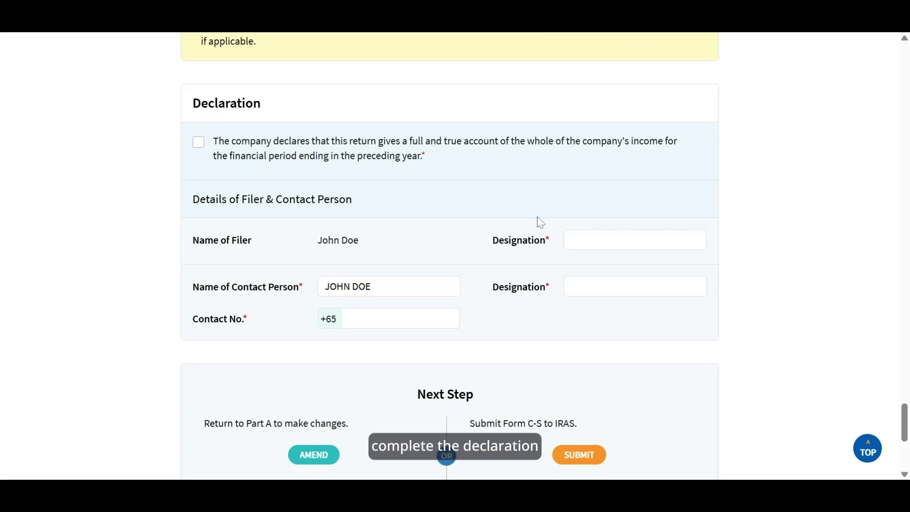
click(199, 142)
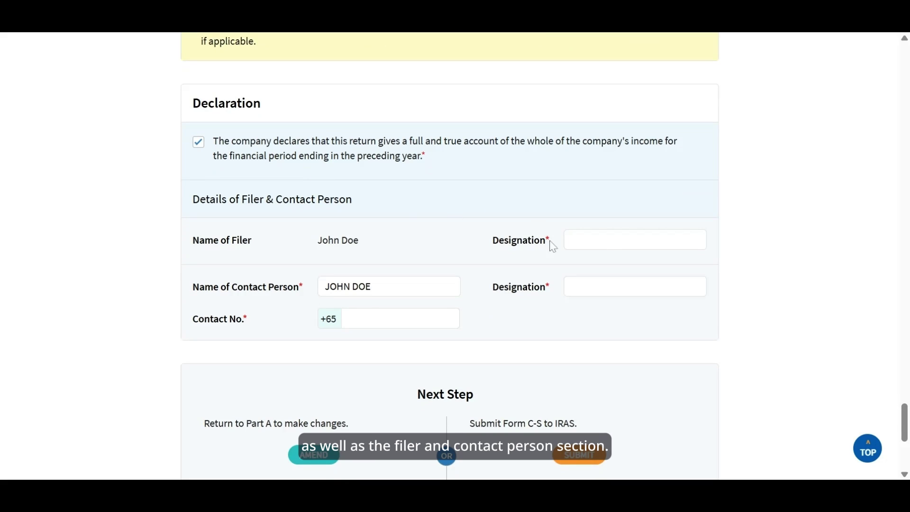
click(568, 241)
text(CFO)
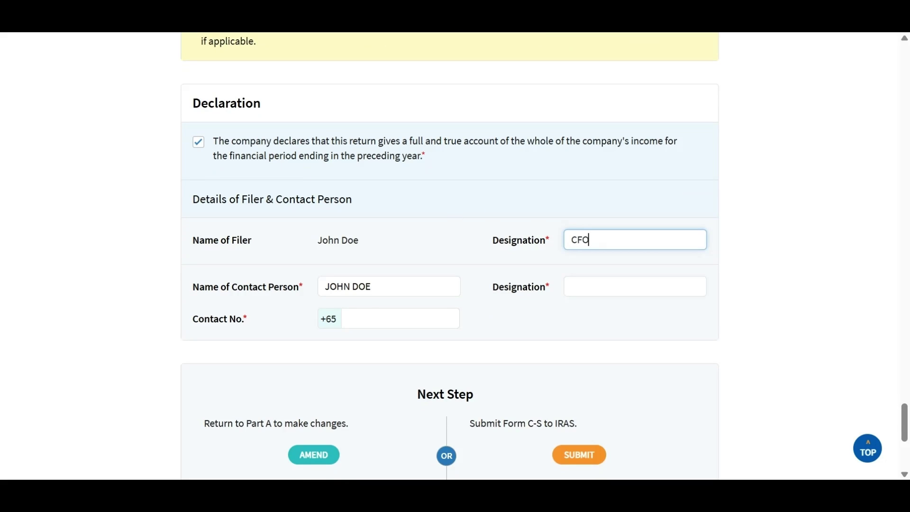
key(Tab)
text(CFO)
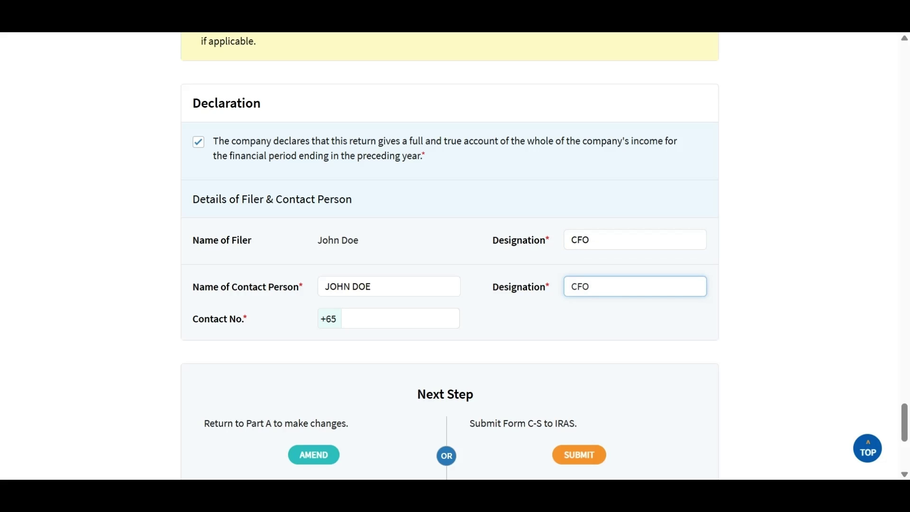
click(400, 319)
text(912)
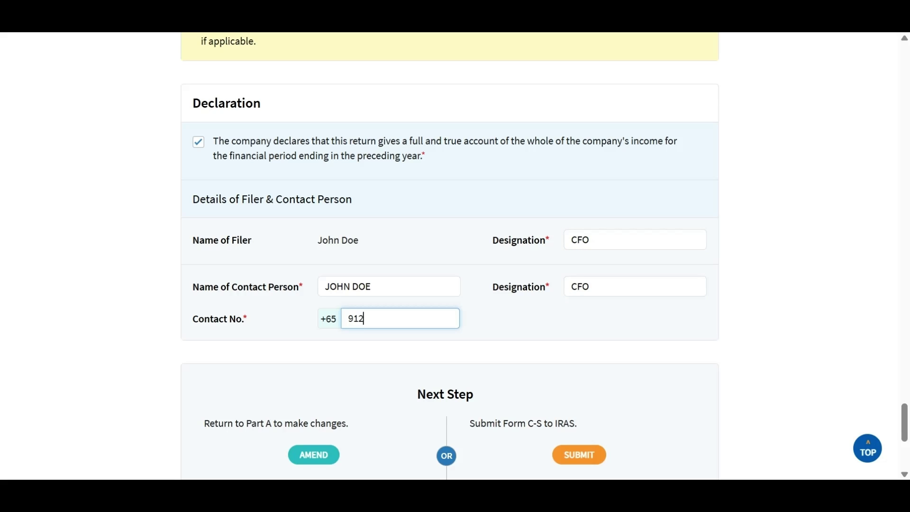
text(34567)
click(785, 330)
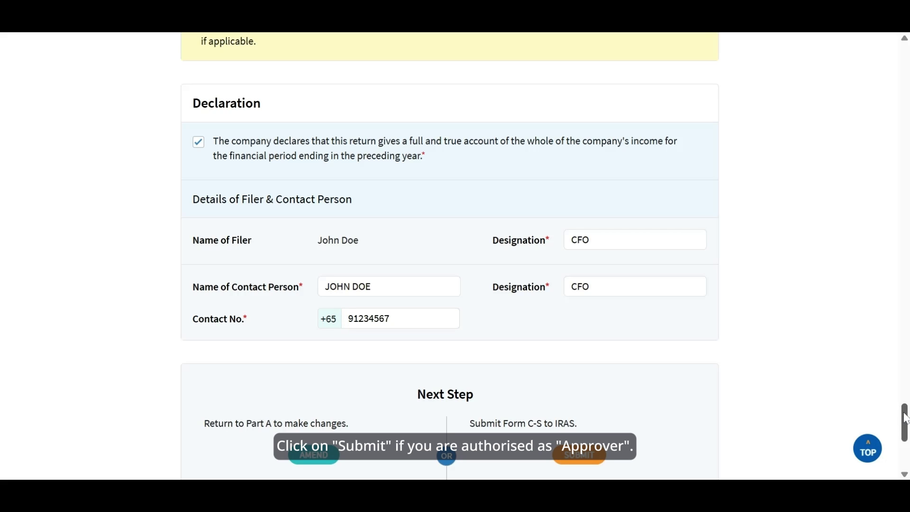
Submit the completed Form C-S for YA 2025 to IRAS from the Confirmation page.
drag(906, 417, 906, 433)
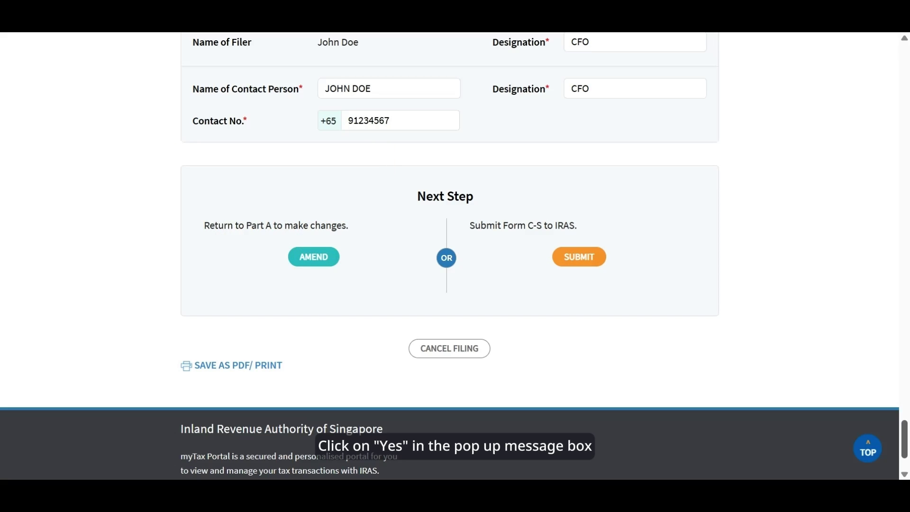
click(588, 265)
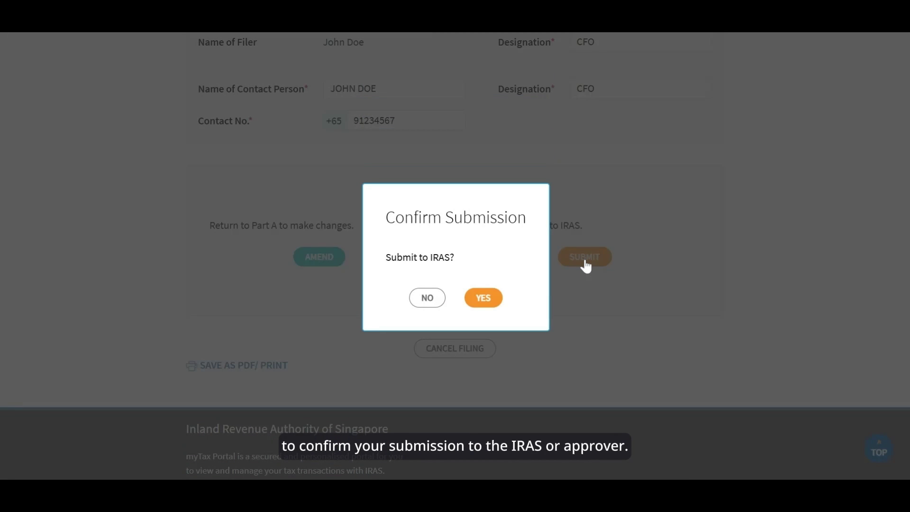